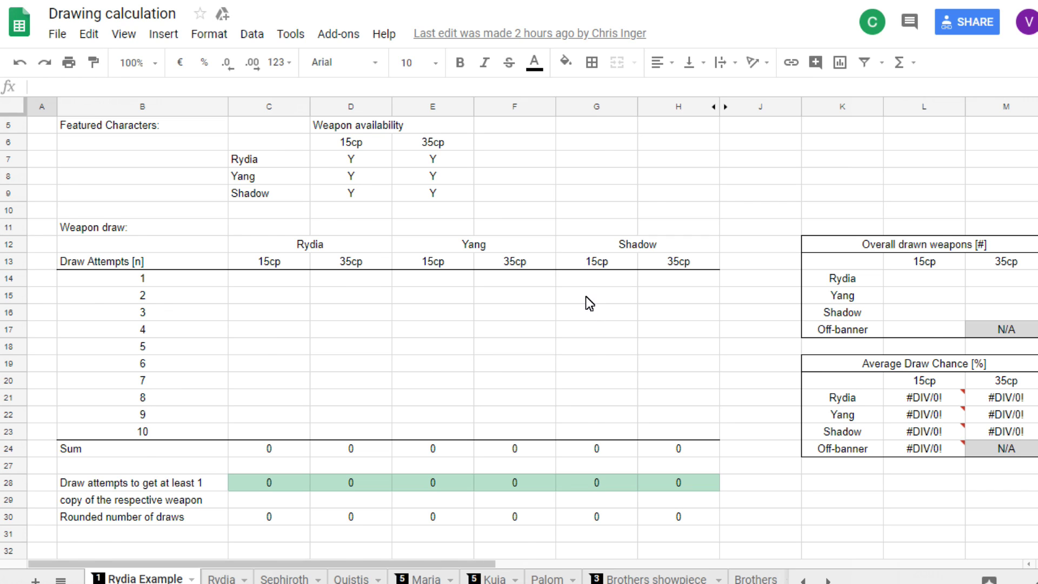
Step: Look over the Rydia Example sheet's weapon draw table, summary rows, sources and notes
scroll(586, 301, "down", 5)
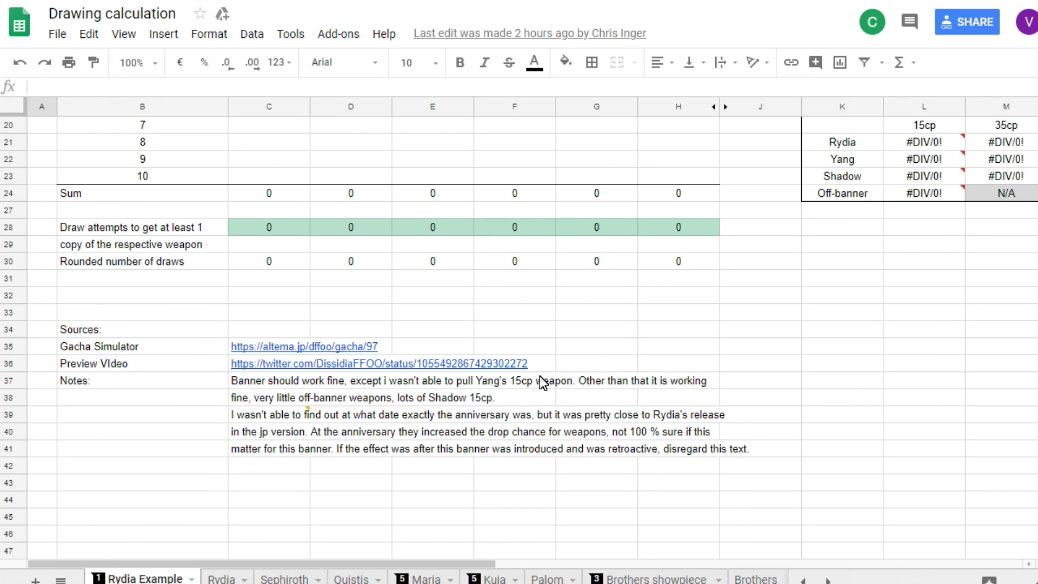
scroll(543, 378, "up", 4)
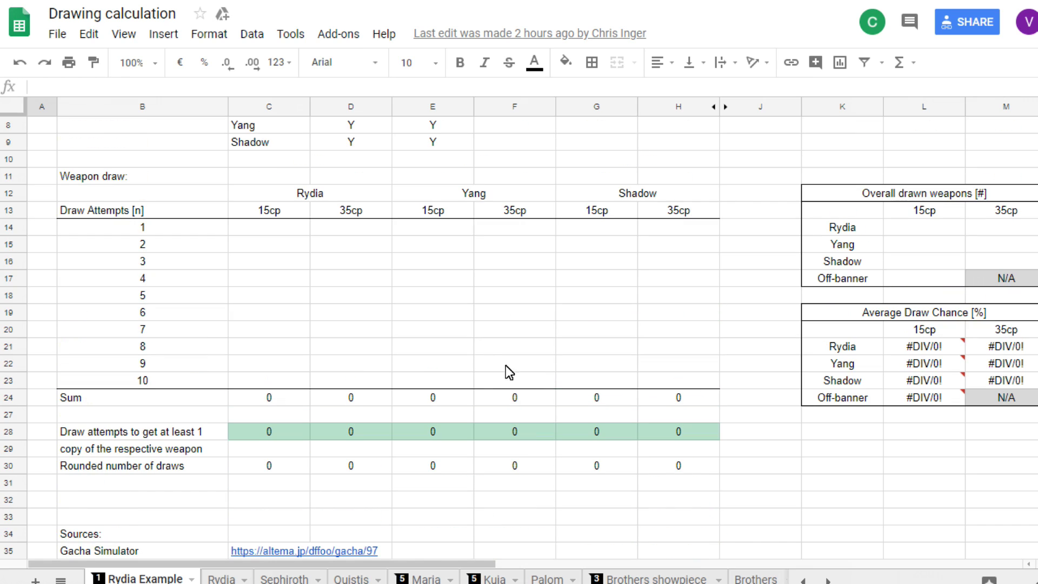
scroll(505, 365, "down", 2)
scroll(439, 219, "up", 1)
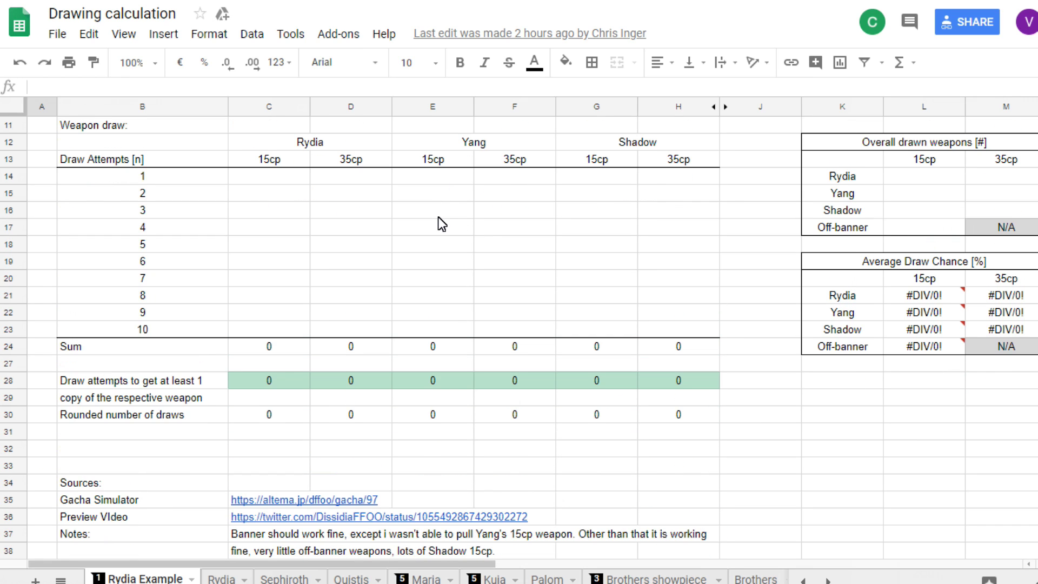
scroll(438, 259, "down", 3)
scroll(443, 294, "up", 5)
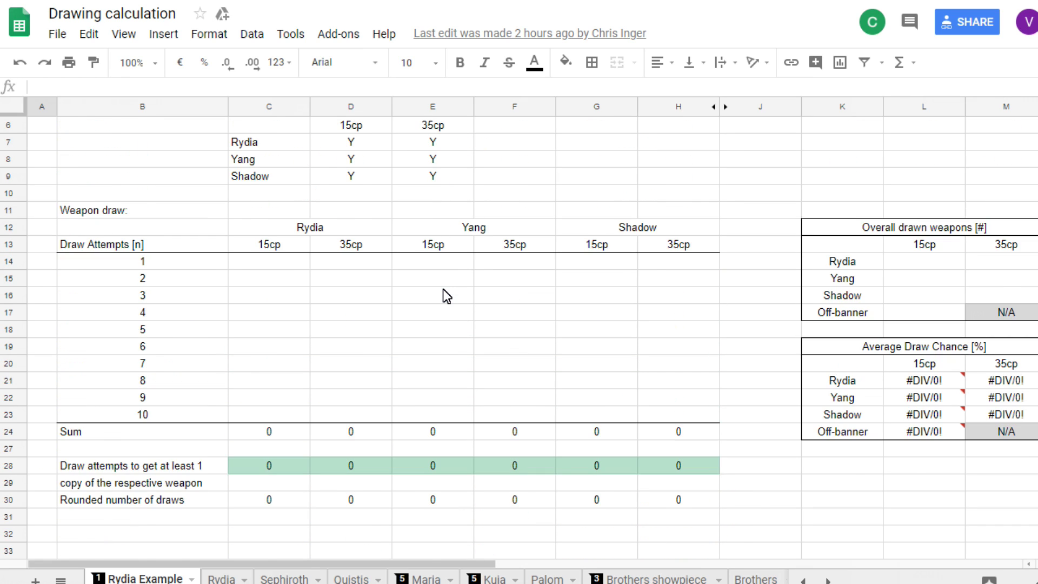
scroll(437, 308, "down", 1)
scroll(435, 306, "down", 1)
scroll(435, 306, "up", 1)
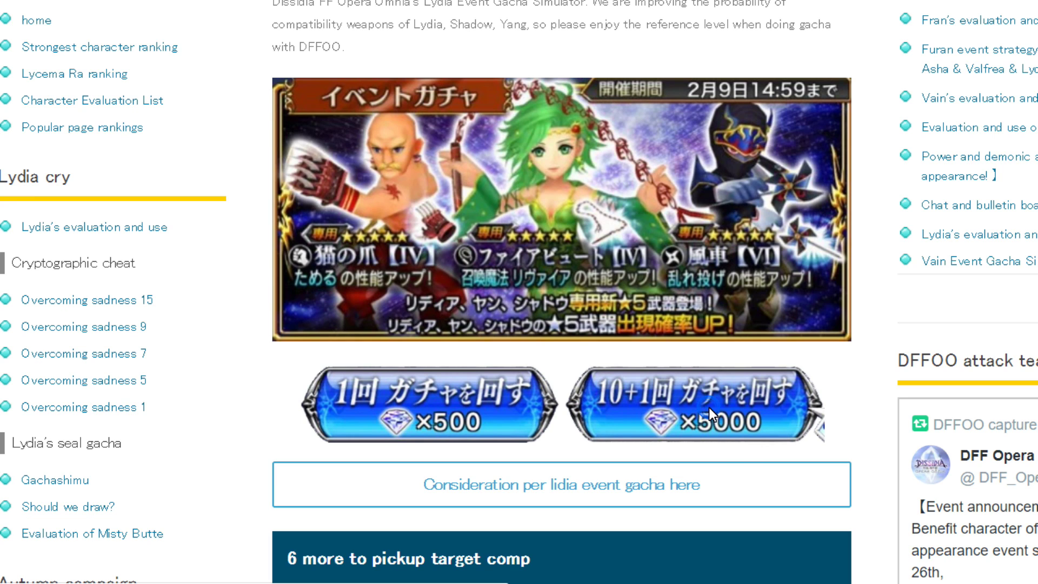
Step: Run 10+1 draws in the Lydia event gacha simulator, then record 1 off-banner 15cp weapon under overall drawn weapons in the Google Sheets file
left_click(674, 373)
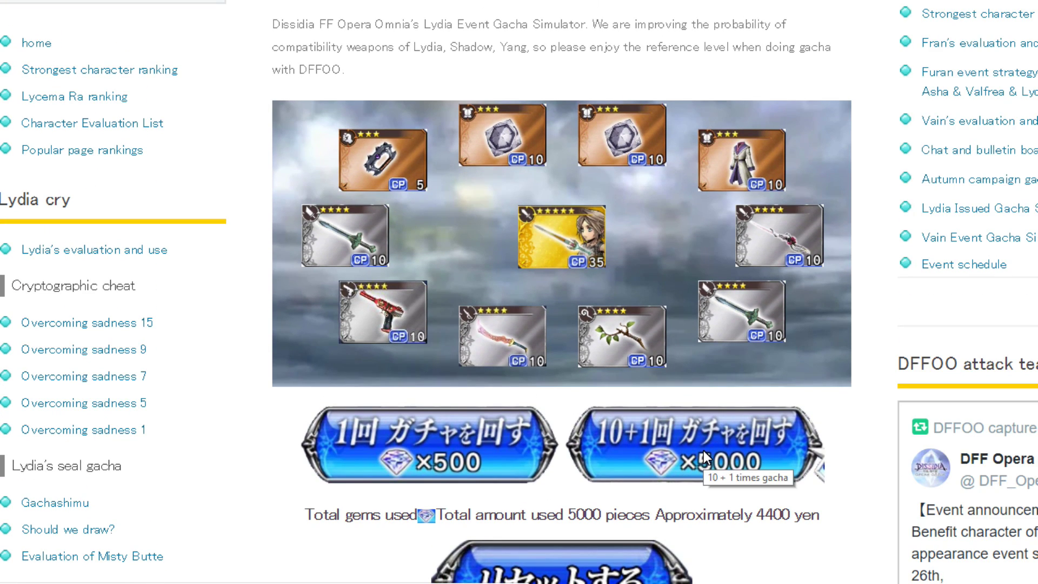
left_click(703, 450)
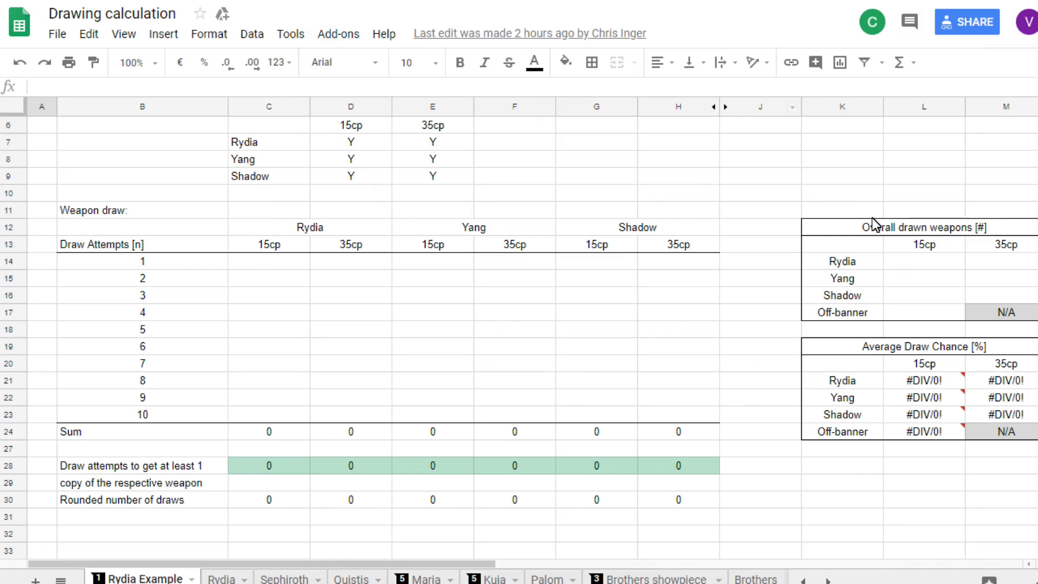
left_click(925, 317)
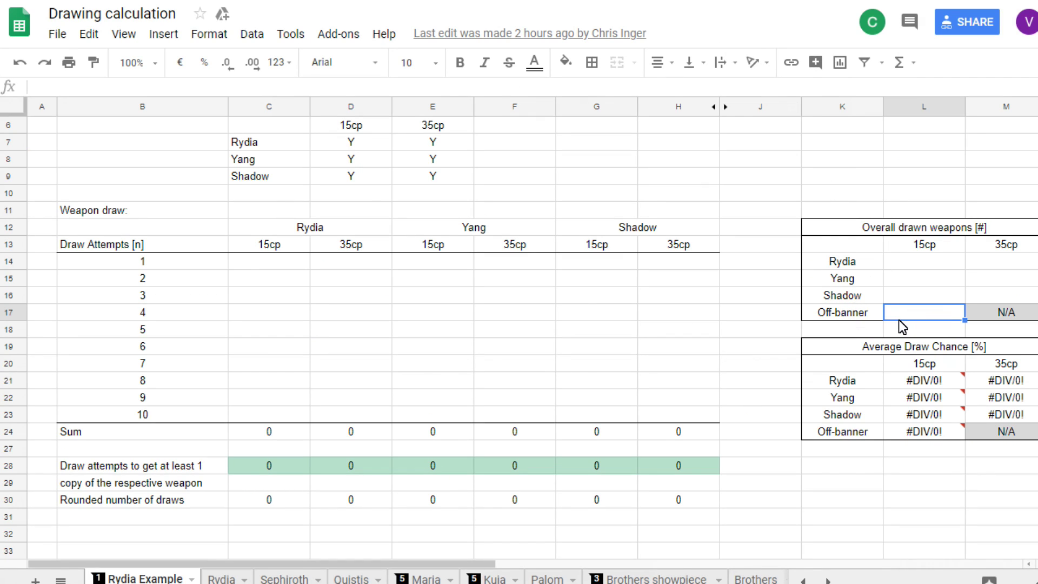
type("1")
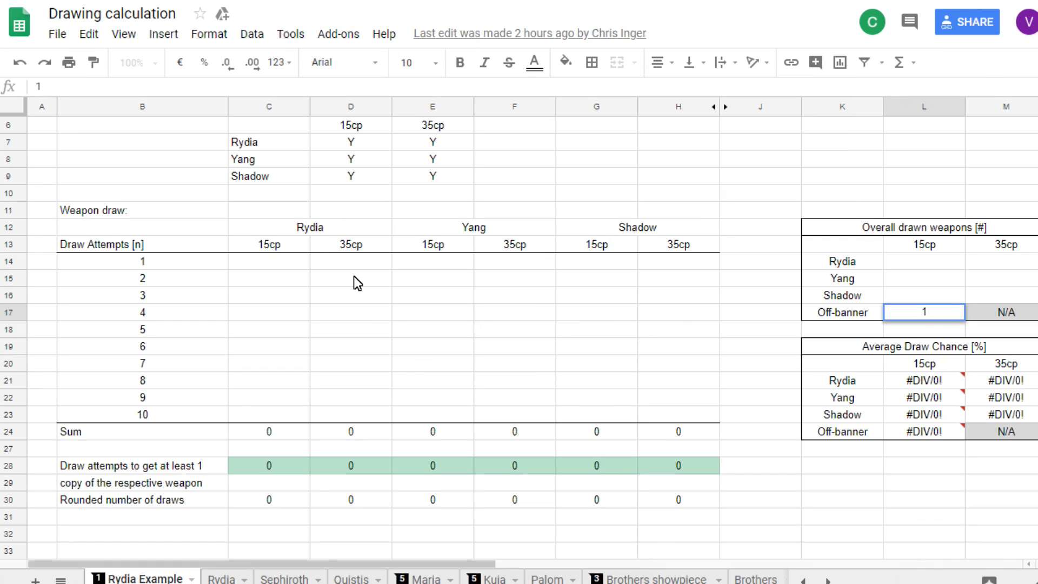
Step: Enter 2 for Rydia's 35cp weapon and 2 for Shadow's 15cp weapon in the row for draw attempt 1
left_click(355, 268)
type("2")
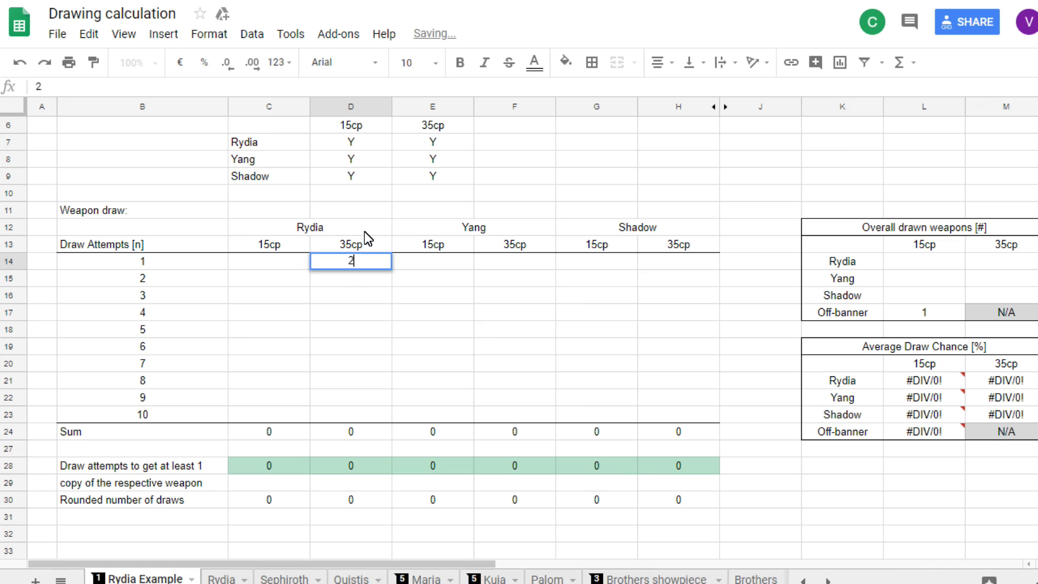
left_click(612, 261)
type("2")
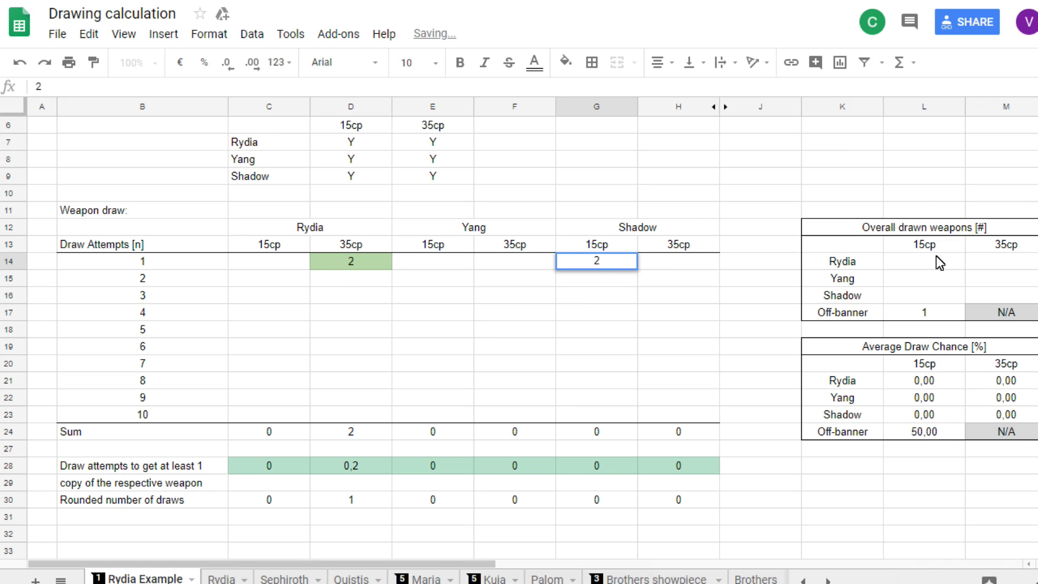
Step: Set the overall drawn weapons count to 1 for Rydia's 35cp and 1 for Shadow's 15cp
left_click(1007, 262)
type("1")
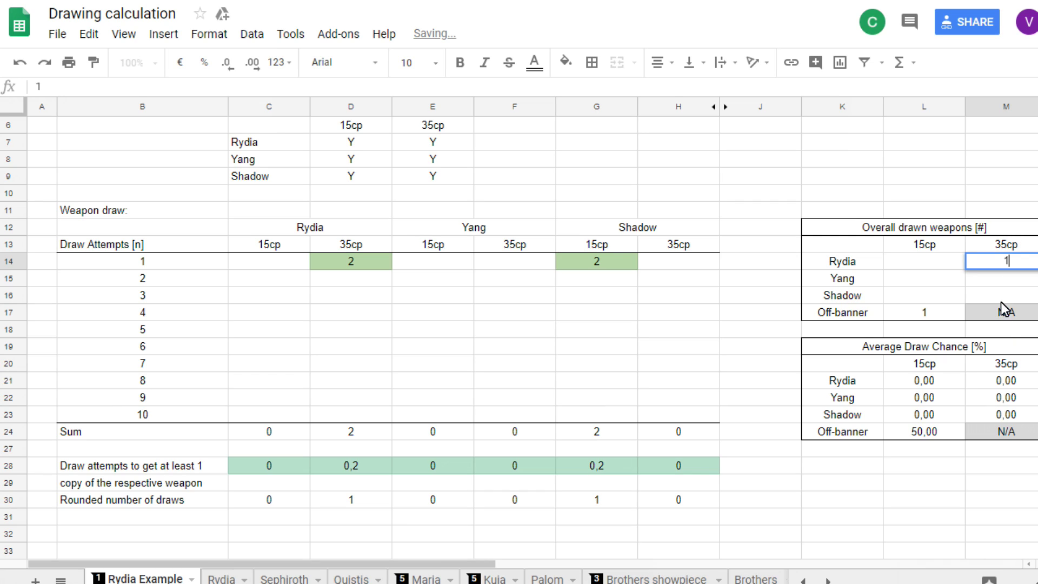
left_click(929, 295)
type("1")
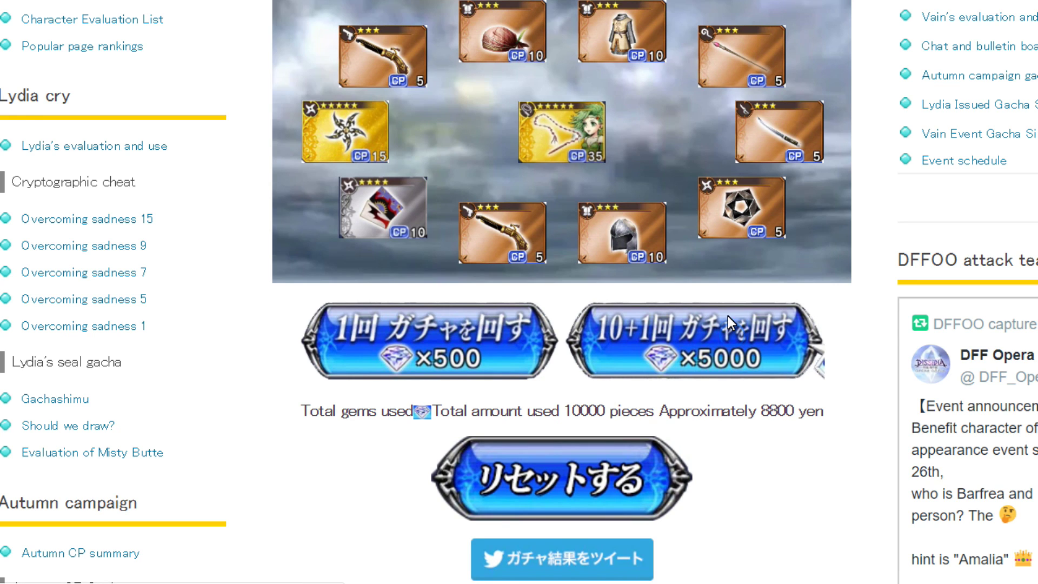
Step: Check the gacha simulator's draw, then enter 3 for Rydia's 15cp weapon in the row for draw attempt 1 of the sheet
scroll(728, 316, "up", 10)
scroll(539, 279, "down", 8)
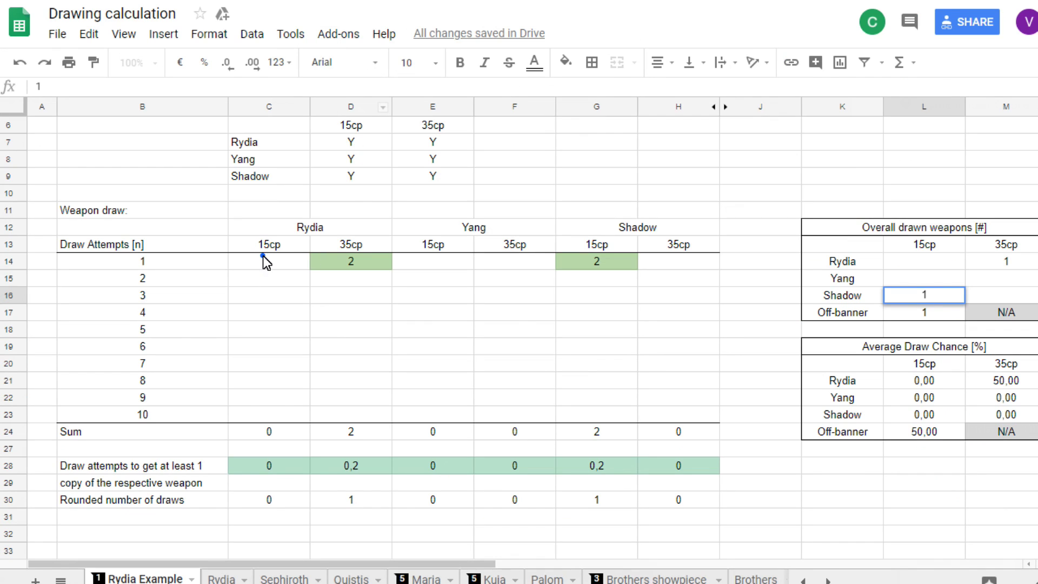
left_click(263, 257)
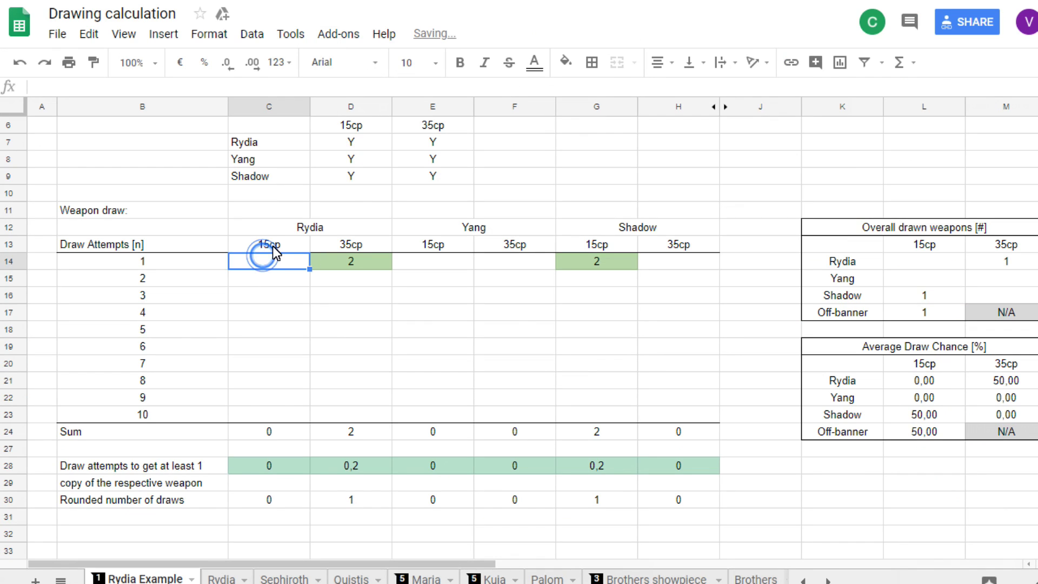
type("3")
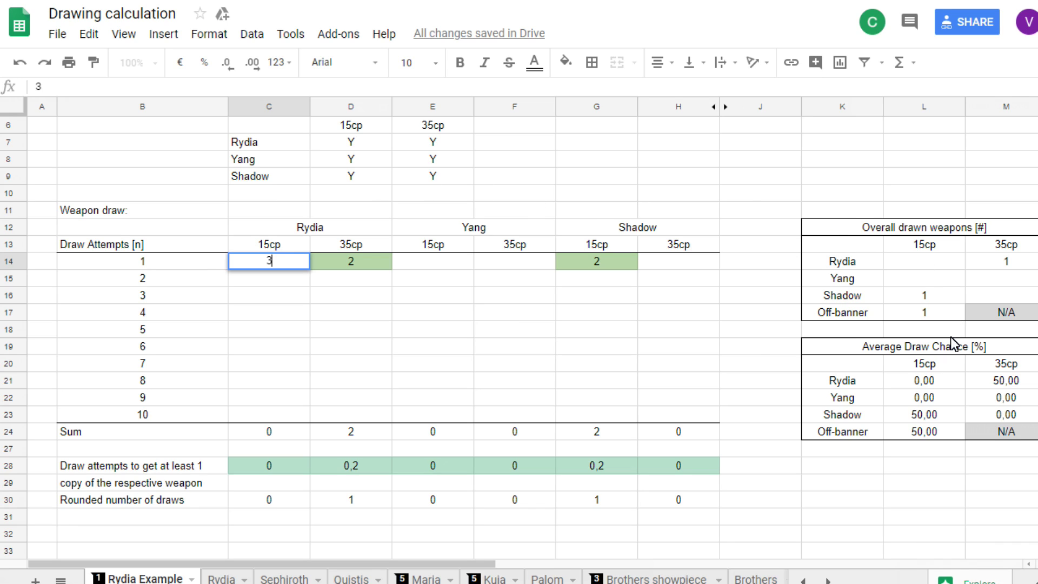
Step: Set the overall drawn 15cp weapon counts to 1 for Rydia and 2 for Shadow
left_click(946, 250)
left_click(936, 264)
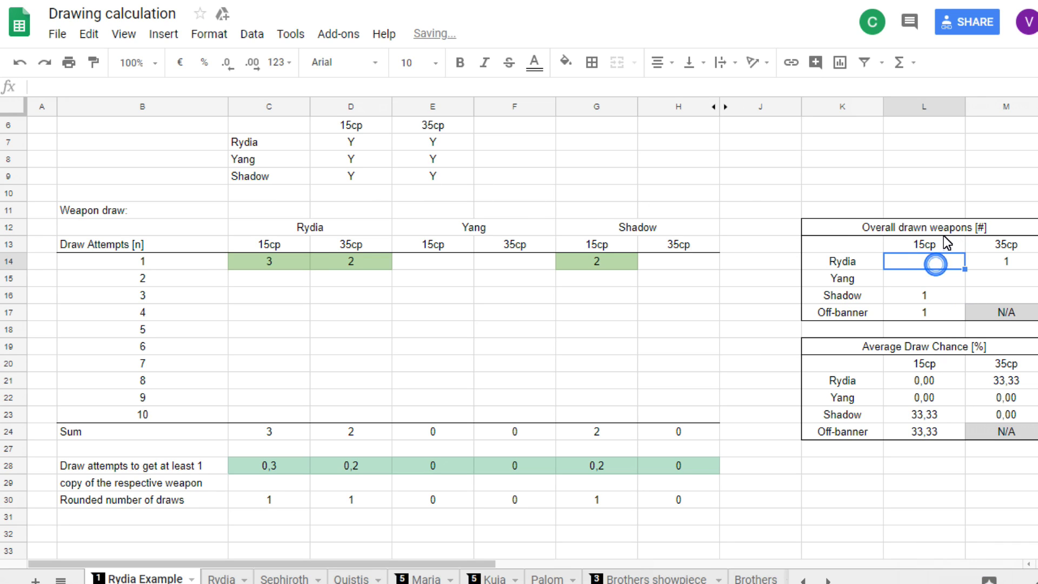
type("1")
left_click(932, 298)
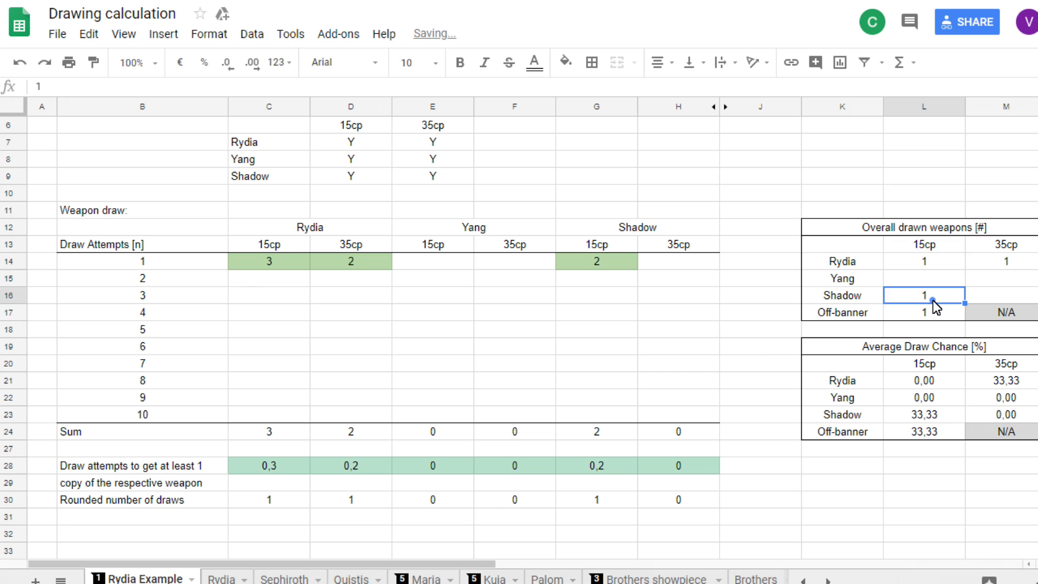
type("2")
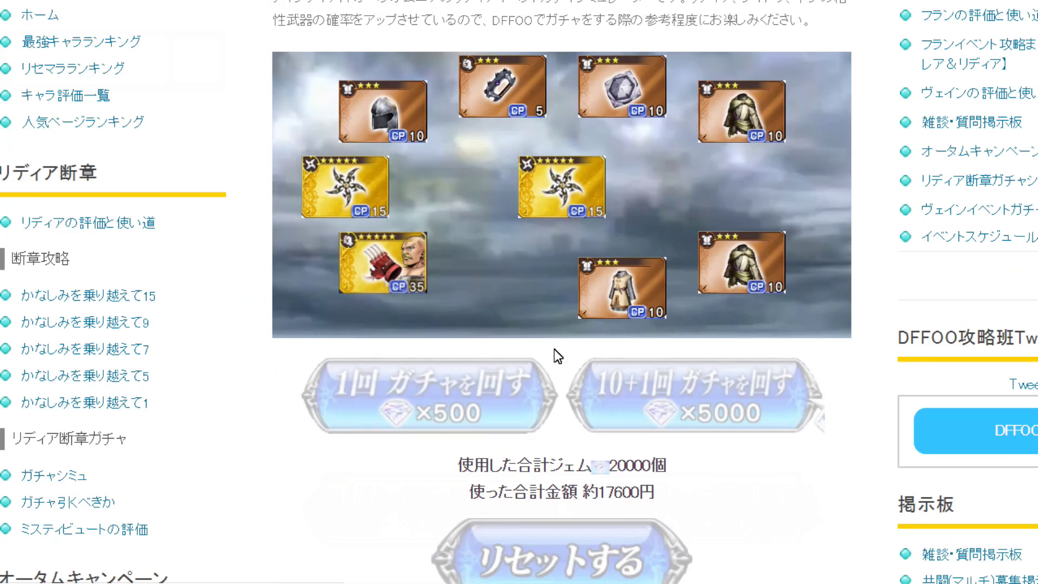
Step: Check the simulator's next draw, then enter 4 for Yang's 35cp weapon in the sheet's row for draw attempt 1
scroll(526, 241, "down", 1)
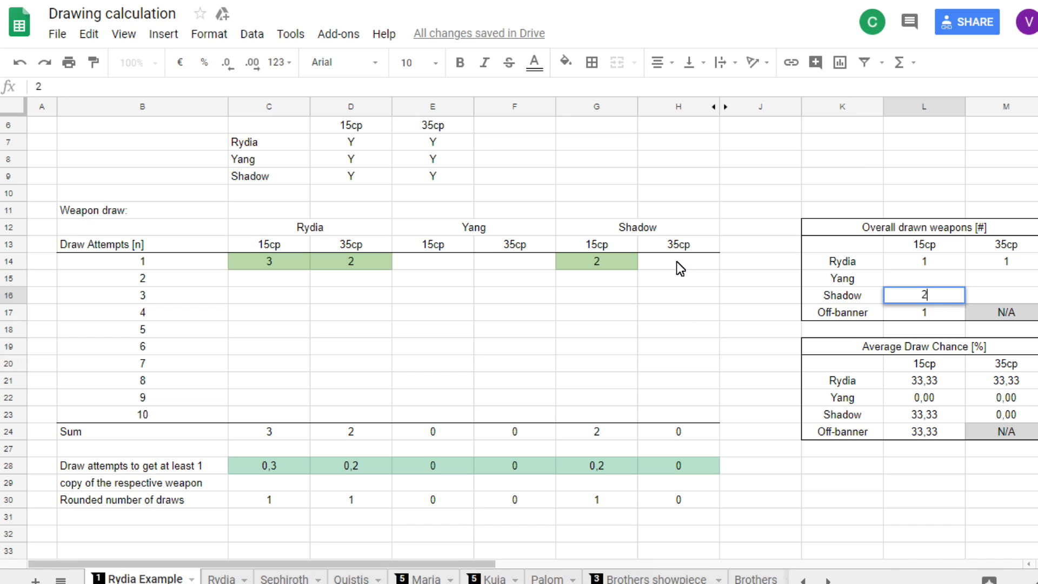
left_click(502, 259)
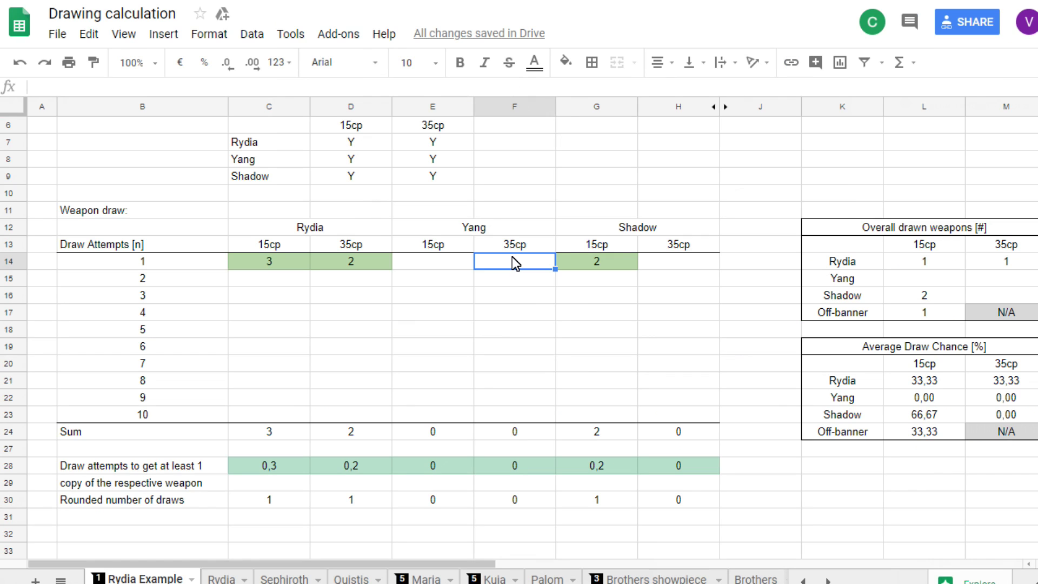
type("4")
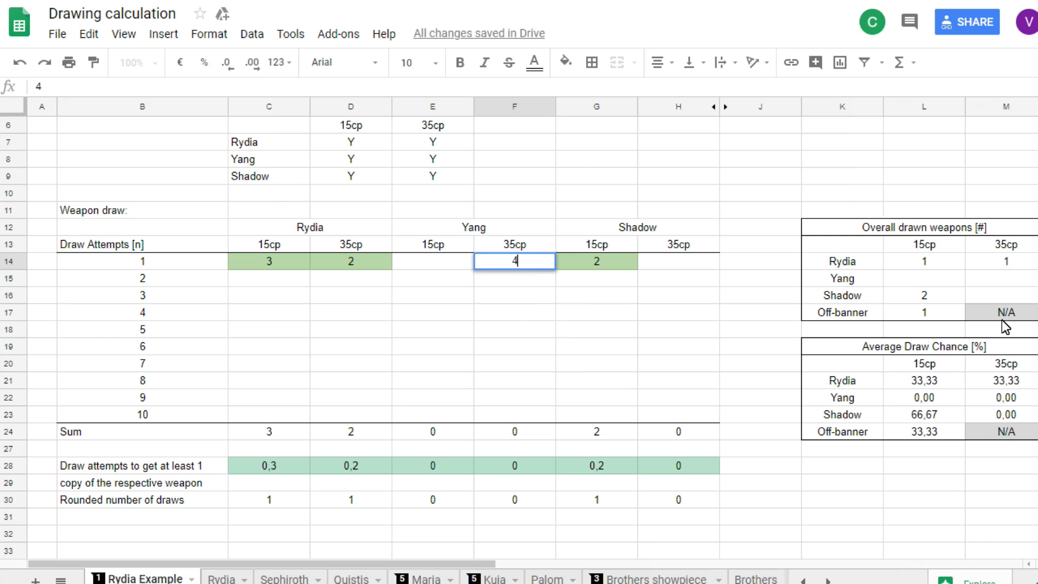
Step: Set the overall drawn weapons count to 1 for Yang's 35cp and 4 for Shadow's 15cp
left_click(992, 278)
type("1")
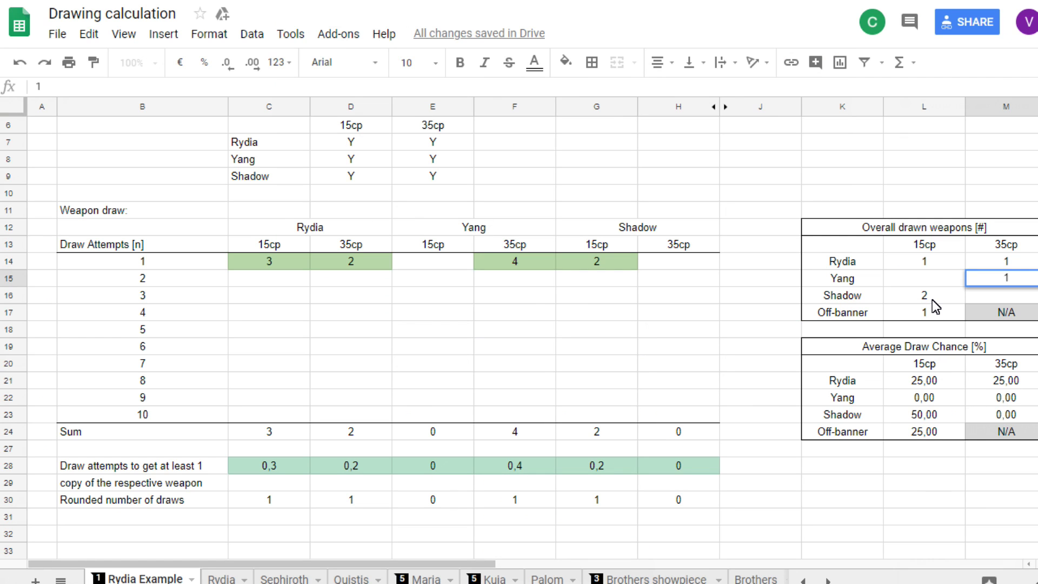
left_click(933, 298)
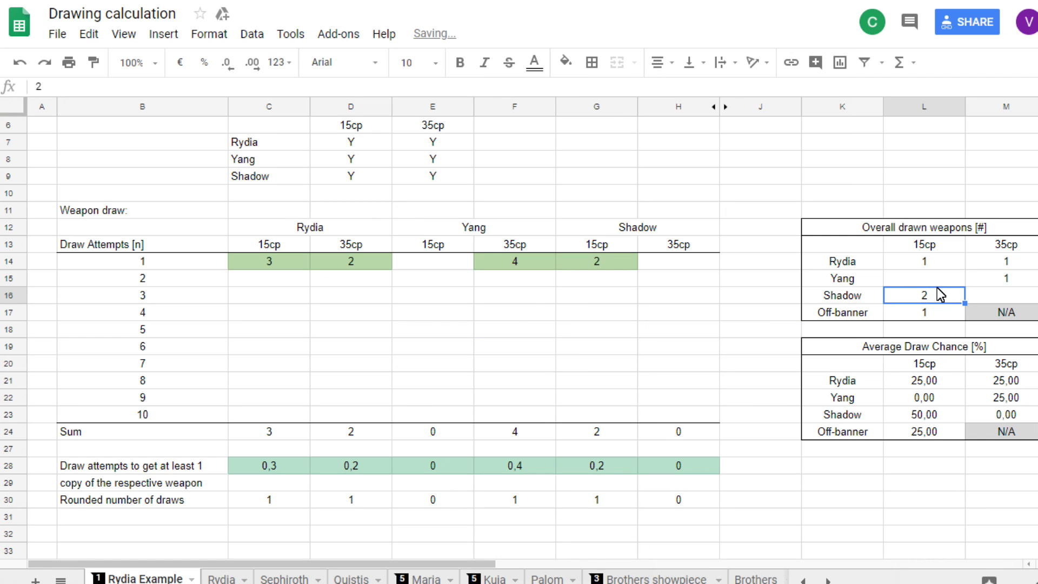
type("4")
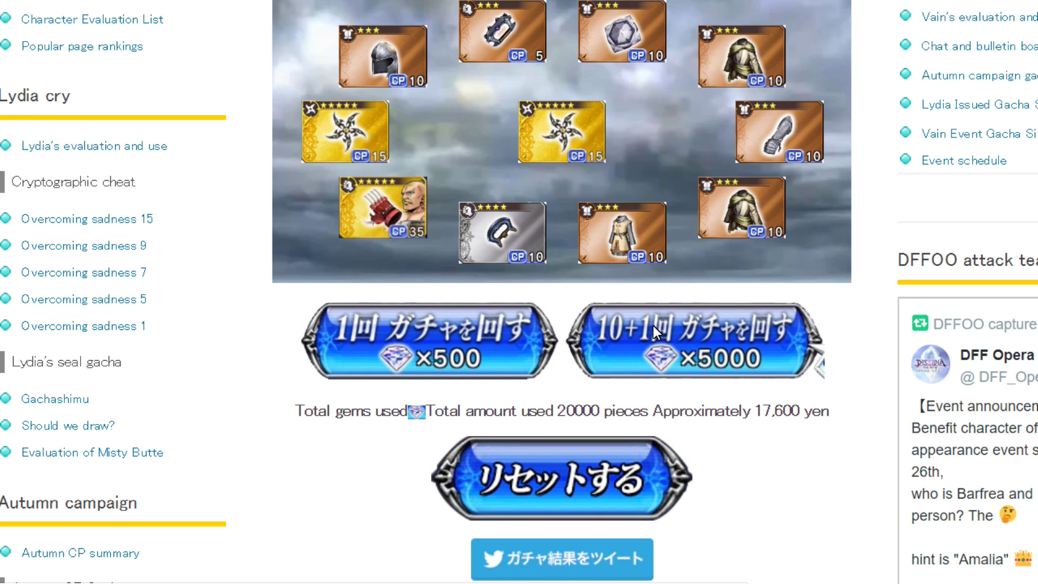
Step: Check another simulator draw, then set the overall drawn weapons count to 2 for Rydia's 15cp and 2 for Yang's 35cp
scroll(652, 325, "up", 15)
scroll(651, 325, "down", 15)
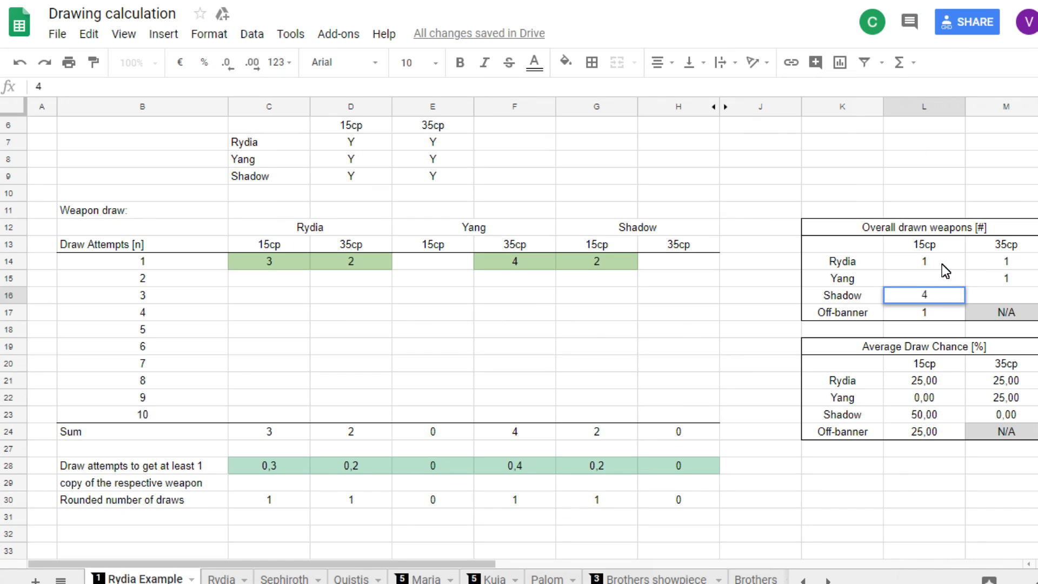
left_click(941, 262)
type("2")
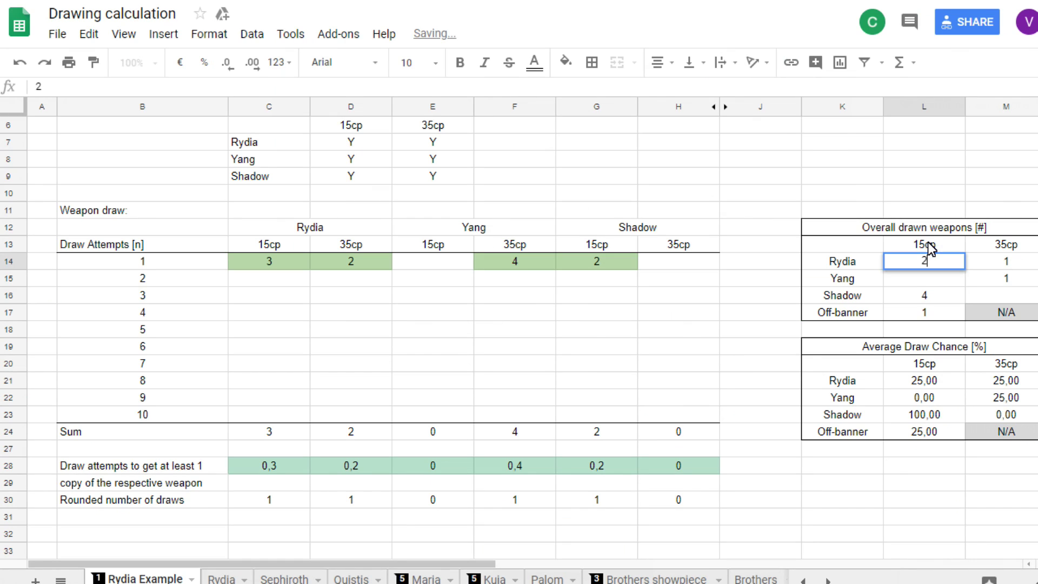
left_click(1007, 281)
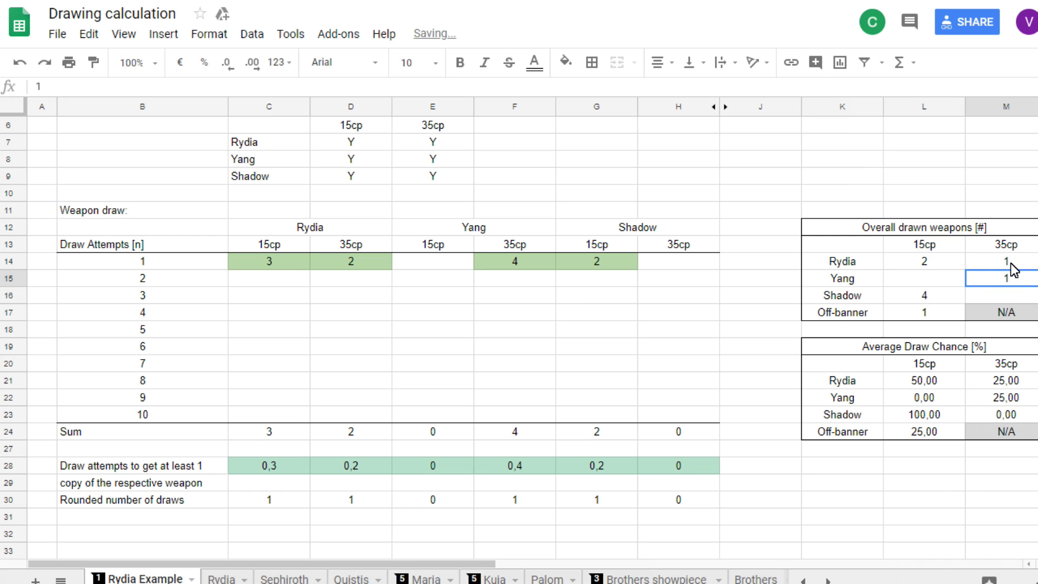
type("2")
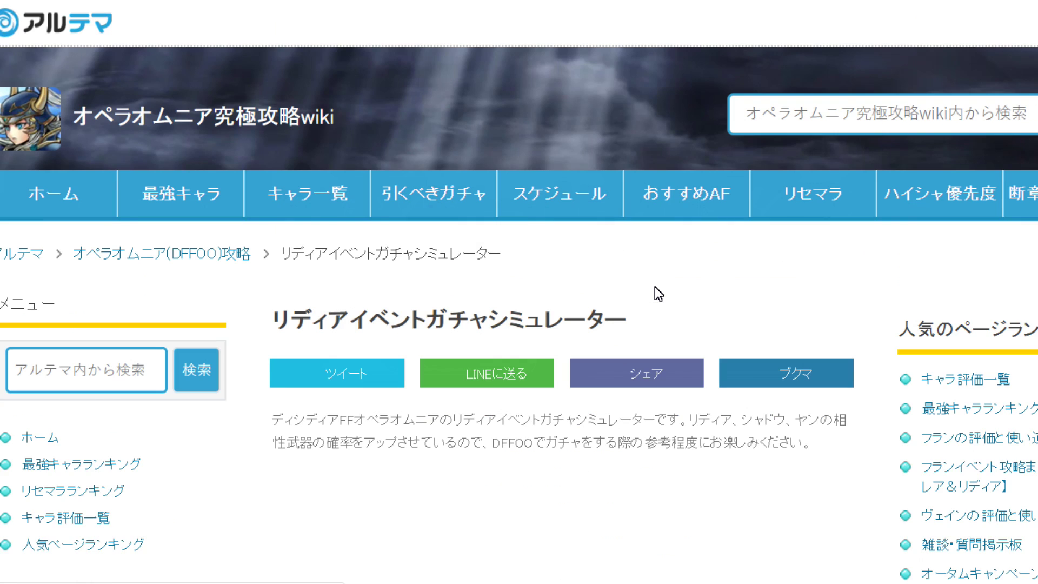
Step: Check the simulator's sixth draw, then enter 6 for Shadow's 35cp weapon in the sheet's row for draw attempt 1
scroll(654, 287, "down", 8)
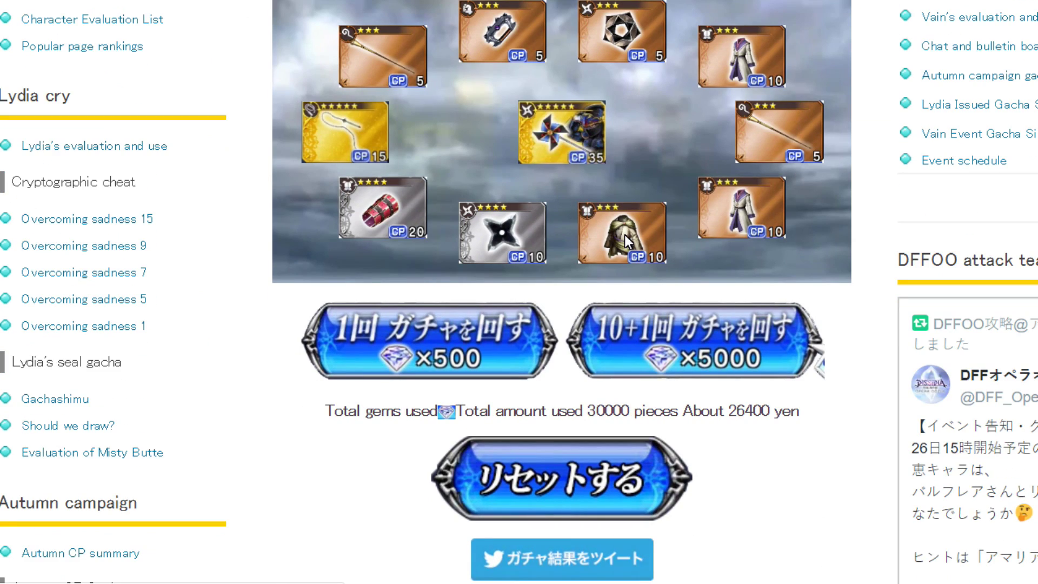
scroll(631, 230, "up", 3)
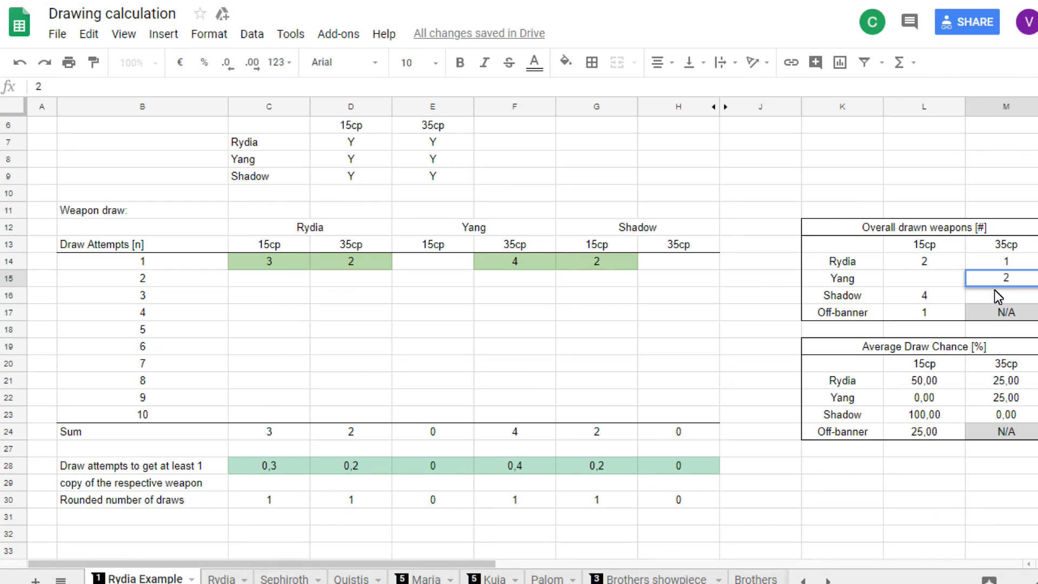
double_click(994, 286)
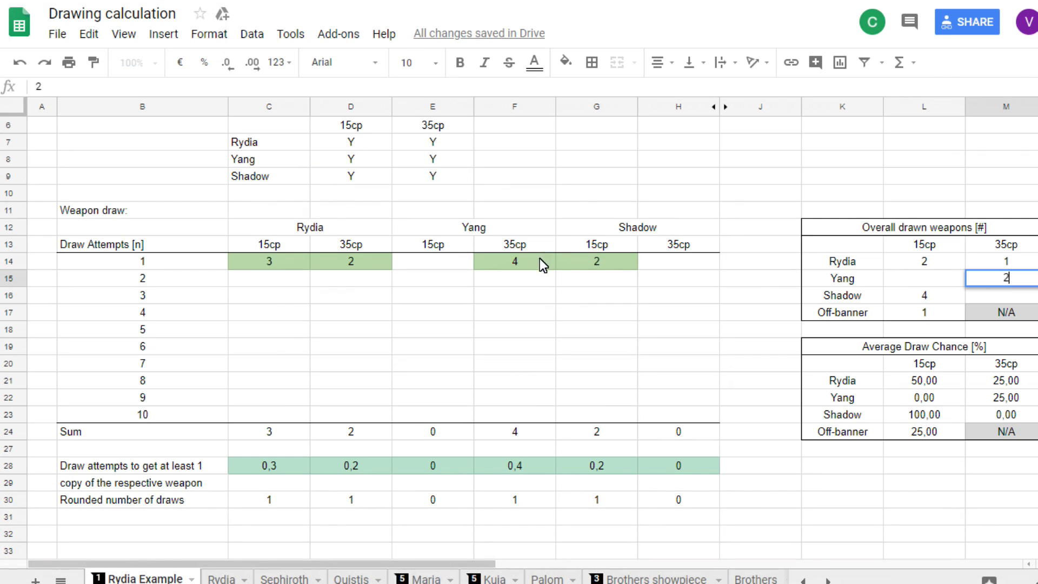
left_click(694, 263)
type("0")
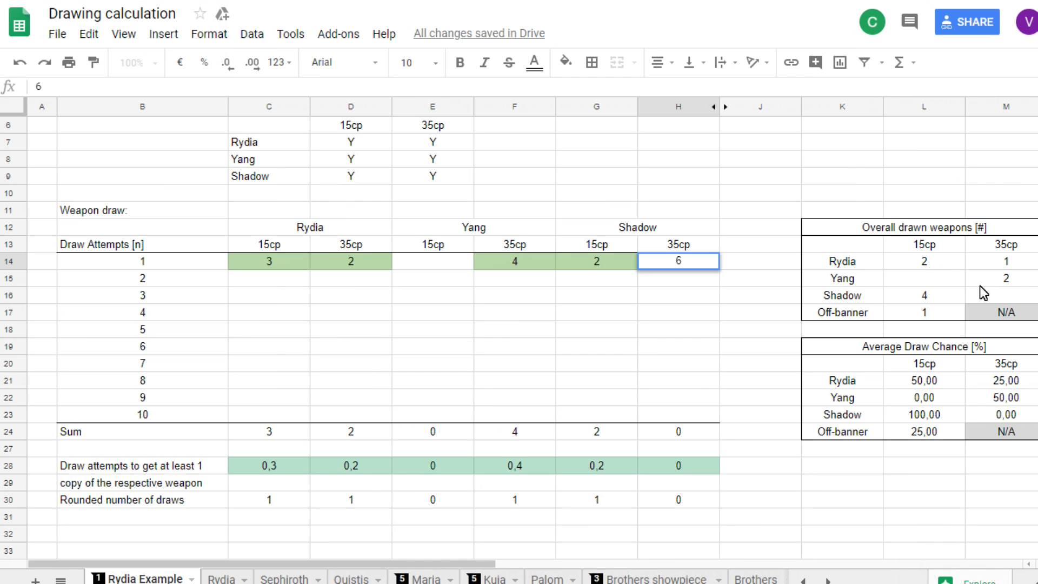
Step: Set the overall drawn weapons count to 1 for Shadow's 35cp and 3 for Rydia's 15cp
left_click(995, 295)
type("1")
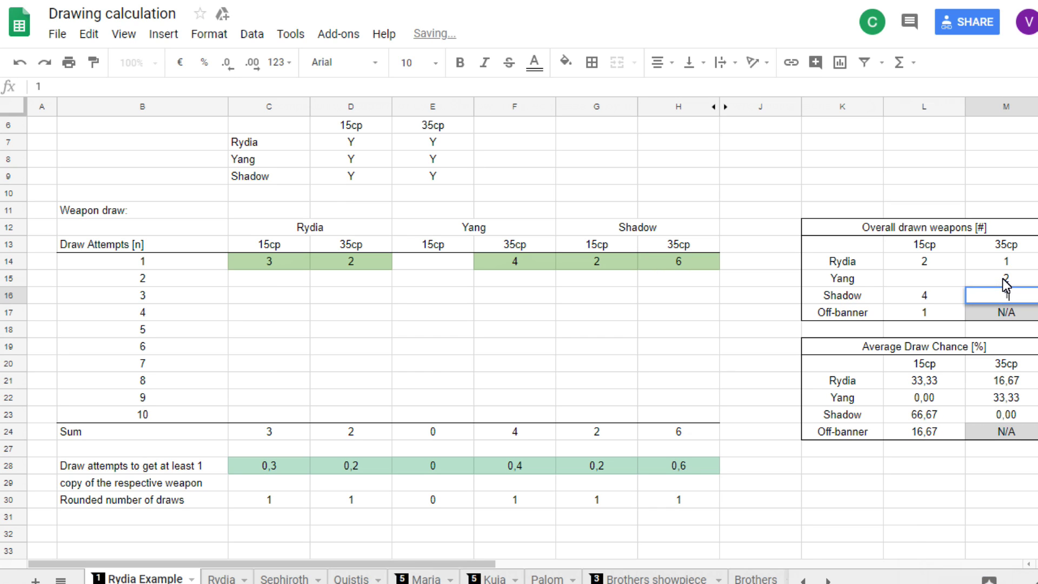
left_click(942, 263)
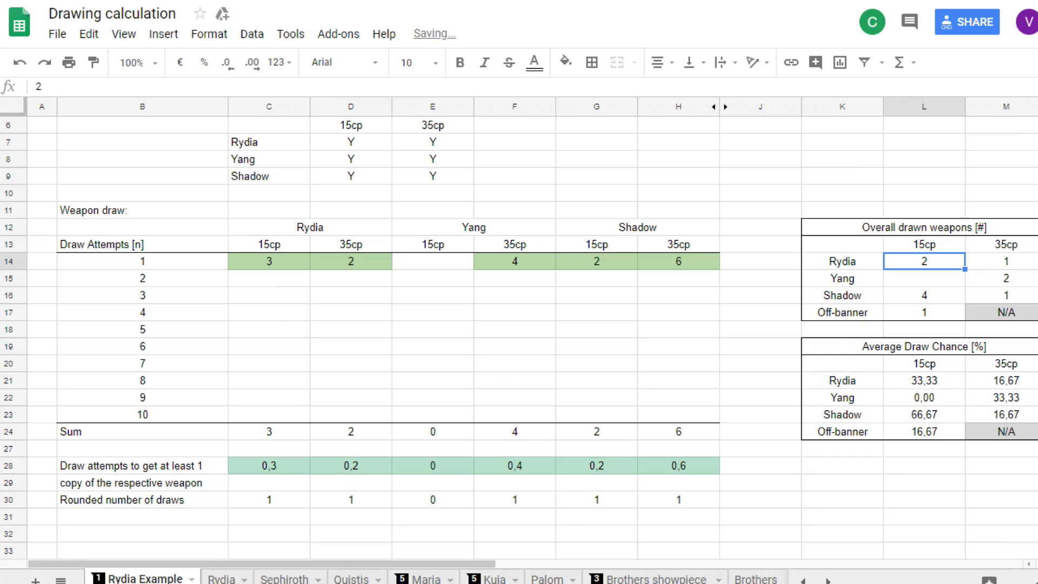
type("3")
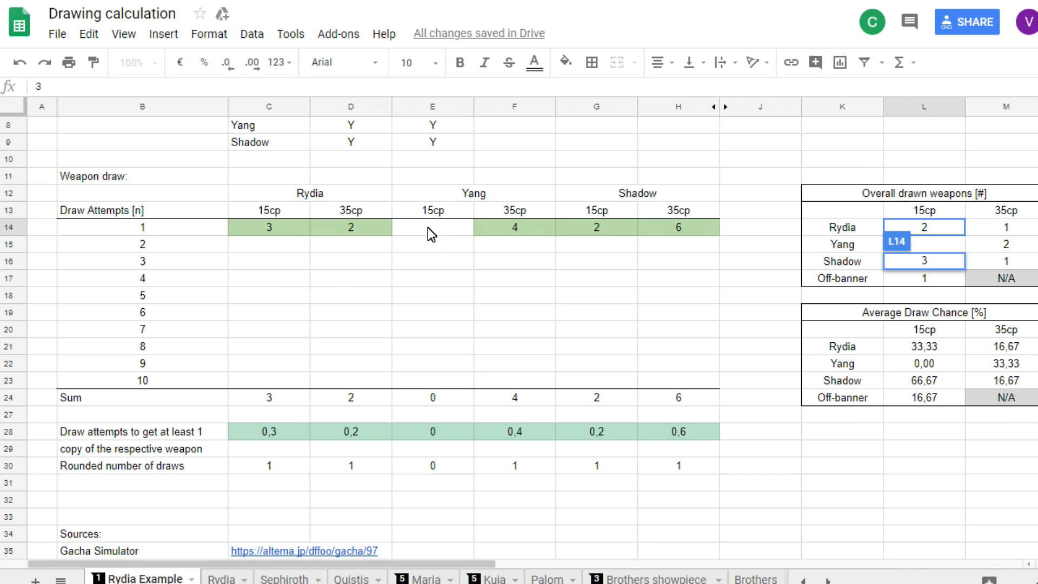
left_click(1005, 244)
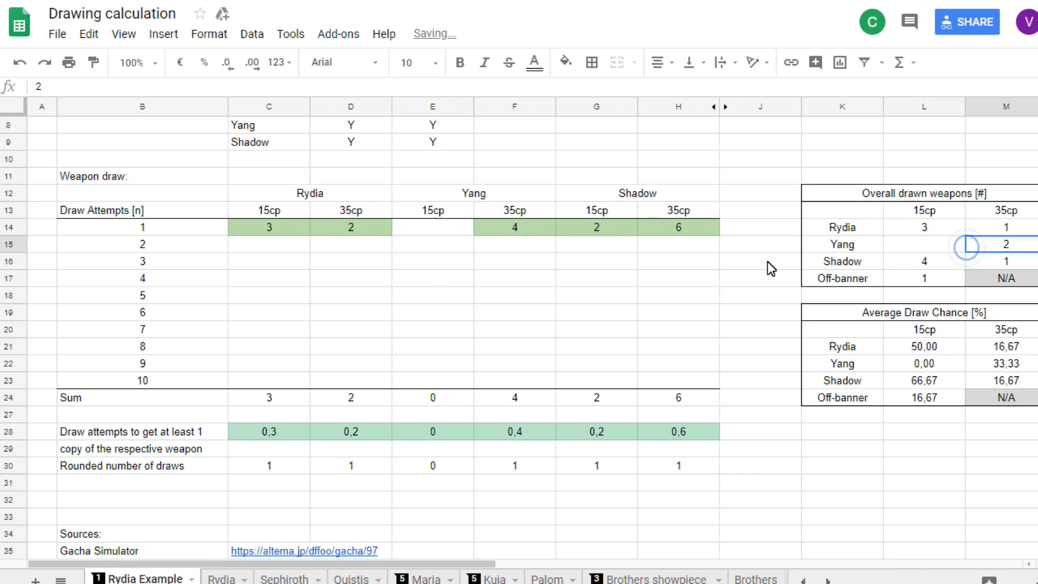
left_click(415, 240)
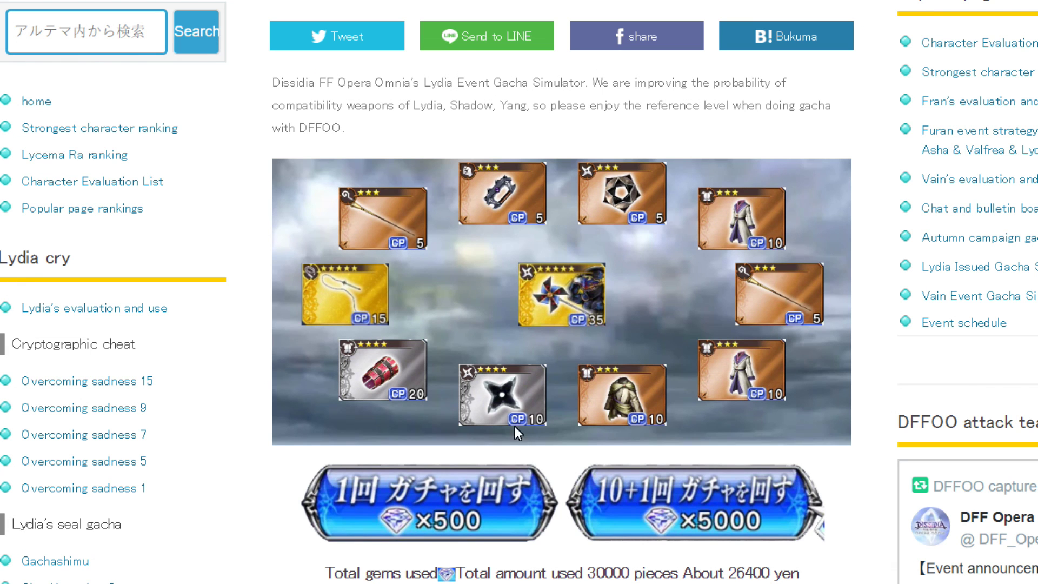
Step: Run the first two 10+1 draws of a fresh round in the Rydia event gacha simulator and inspect the drawn weapons
scroll(514, 426, "down", 5)
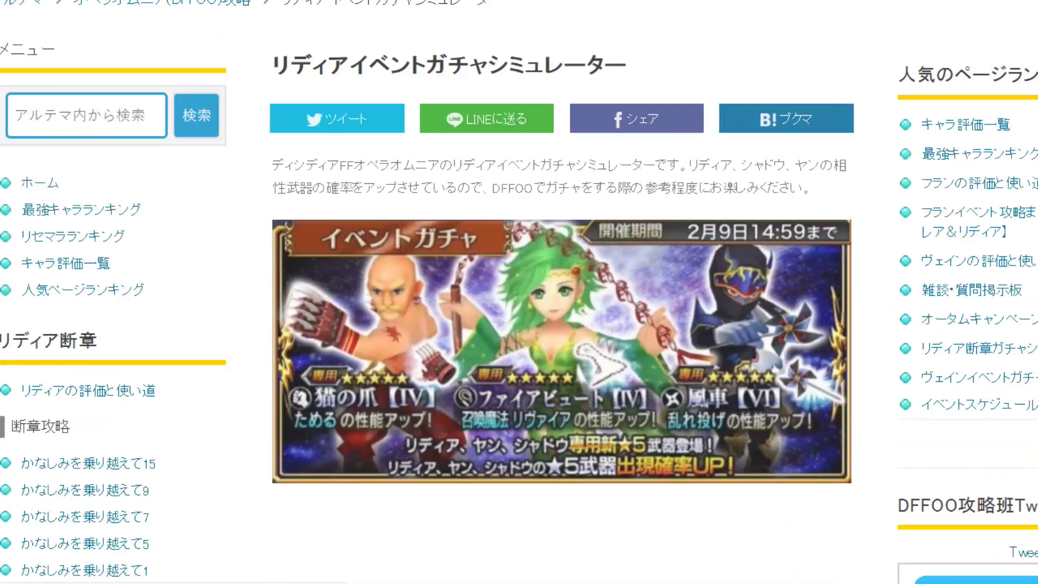
scroll(519, 292, "down", 4)
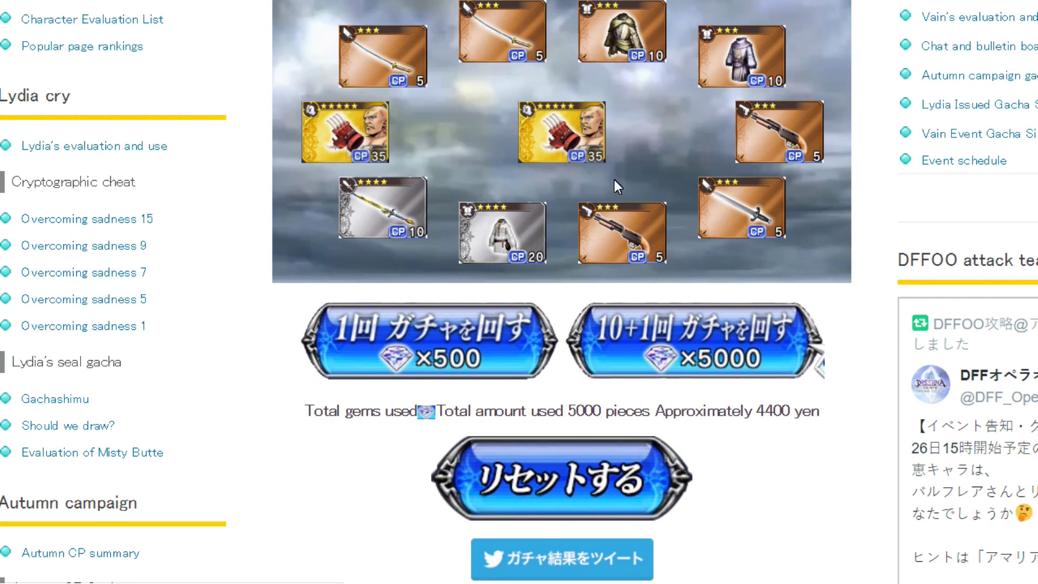
scroll(637, 229, "down", 1)
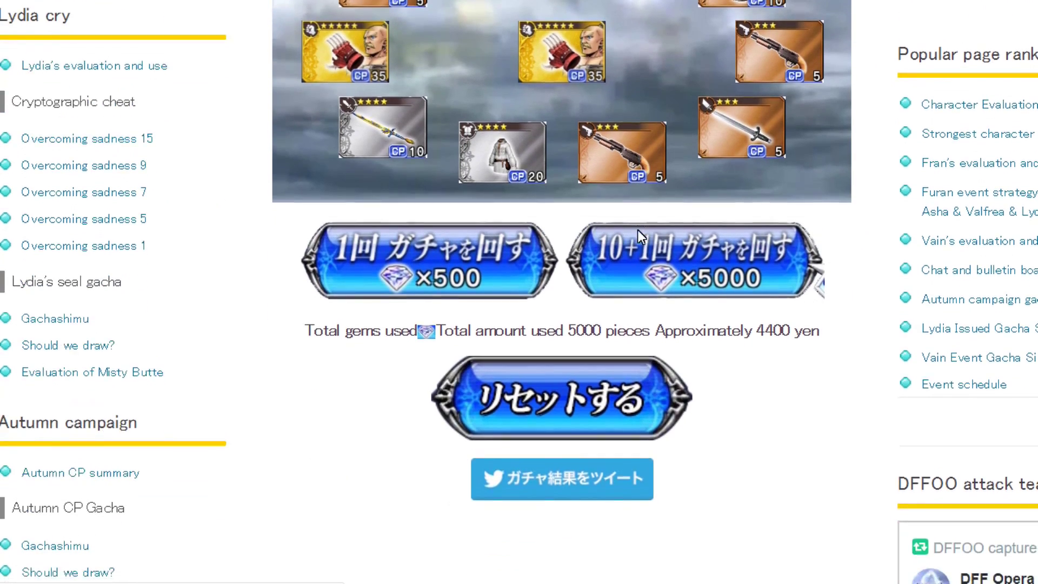
scroll(698, 356, "up", 2)
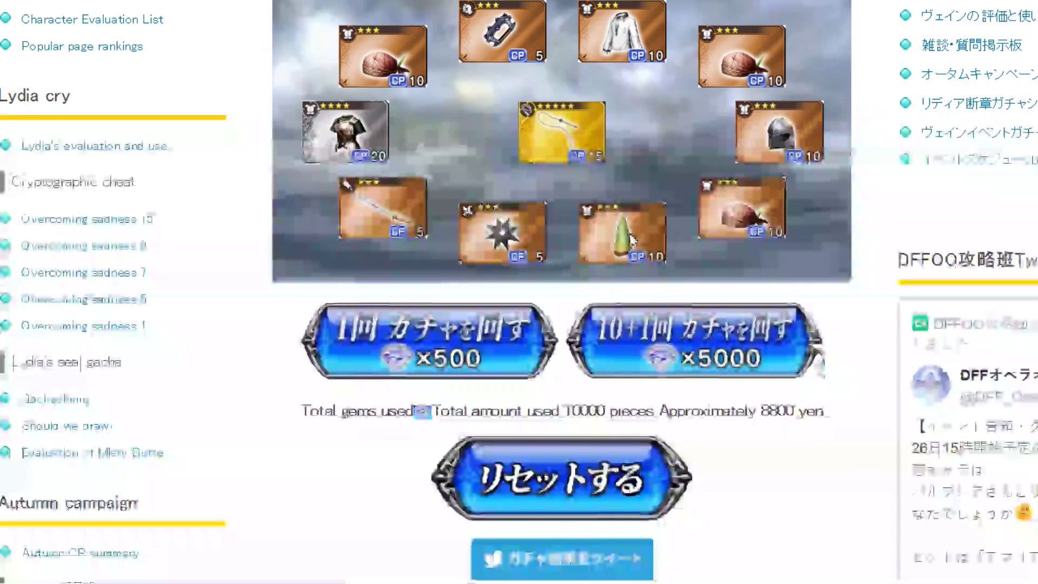
Step: Run the third and fourth 10+1 draws in the simulator and inspect the drawn five-star weapons
left_click(745, 323)
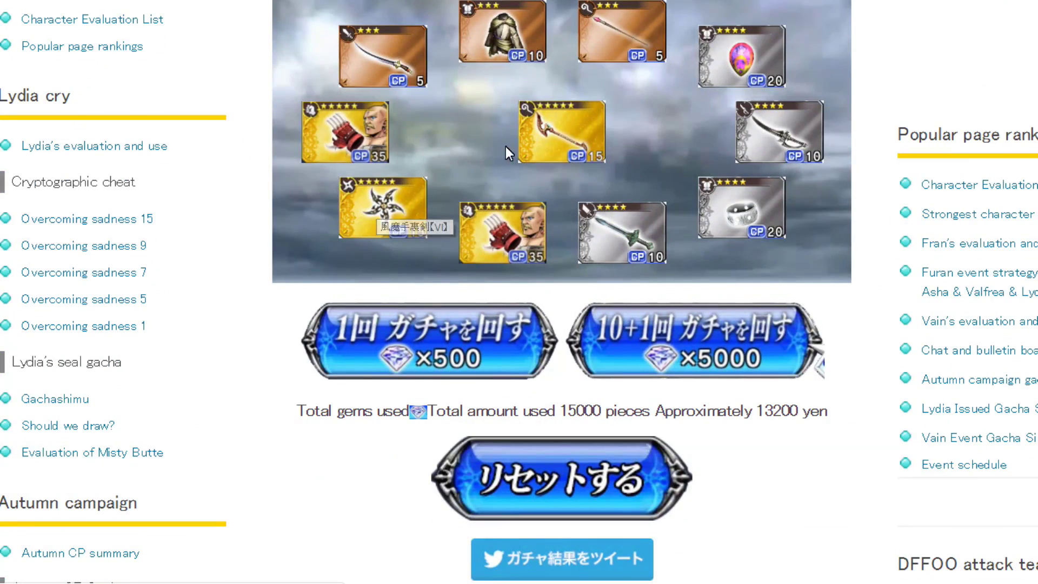
scroll(548, 207, "up", 3)
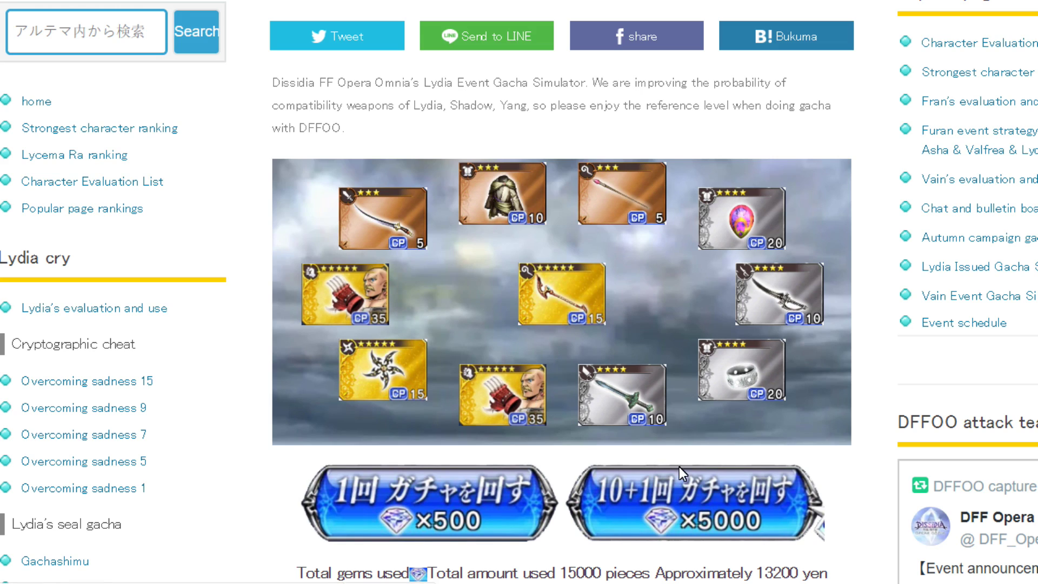
left_click(683, 490)
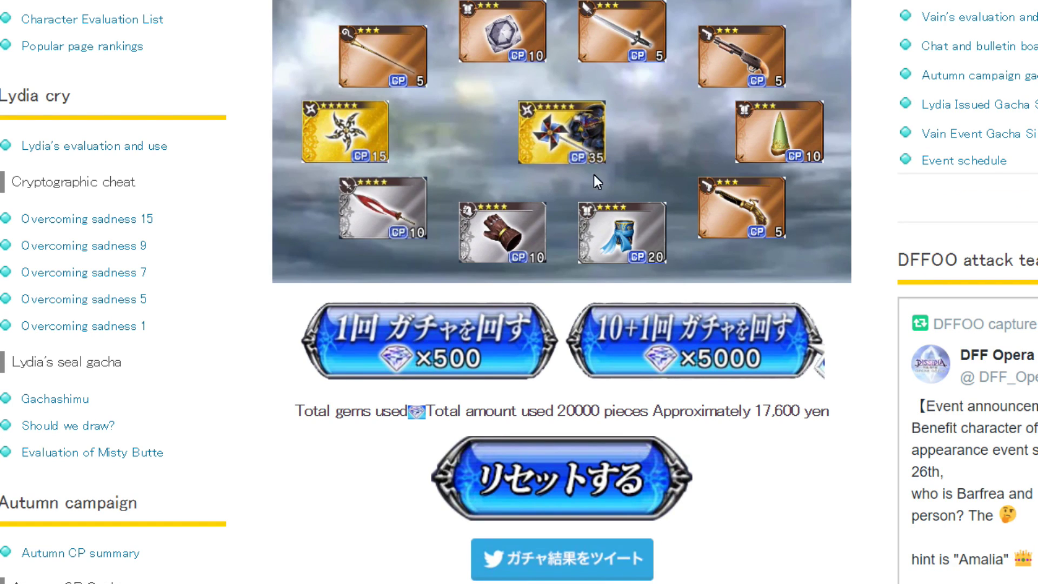
Step: Run the fifth and sixth 10+1 draws in the simulator, returning to the weapon results after each page reload
left_click(648, 349)
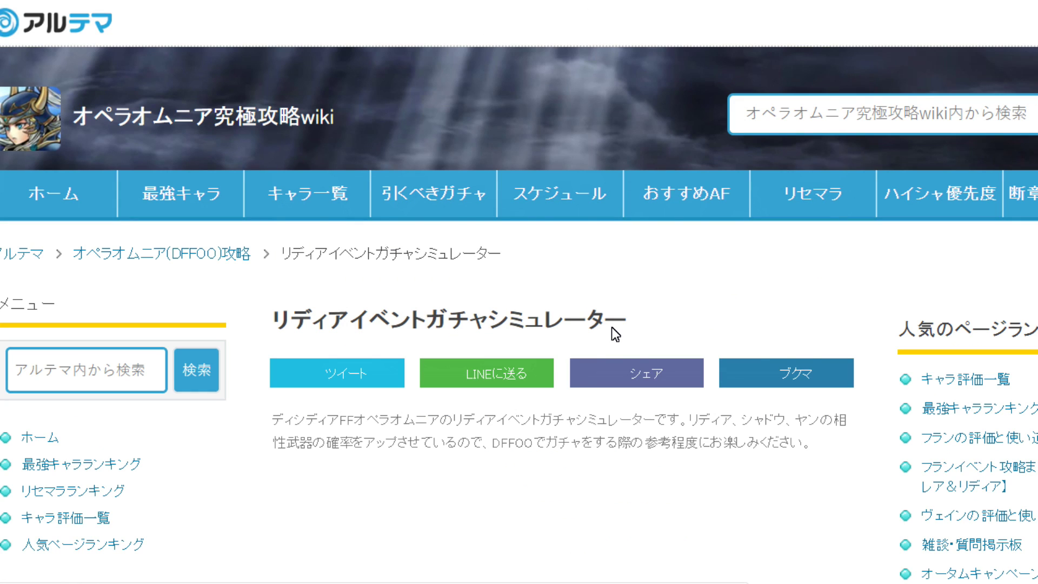
scroll(583, 357, "down", 5)
scroll(556, 391, "down", 4)
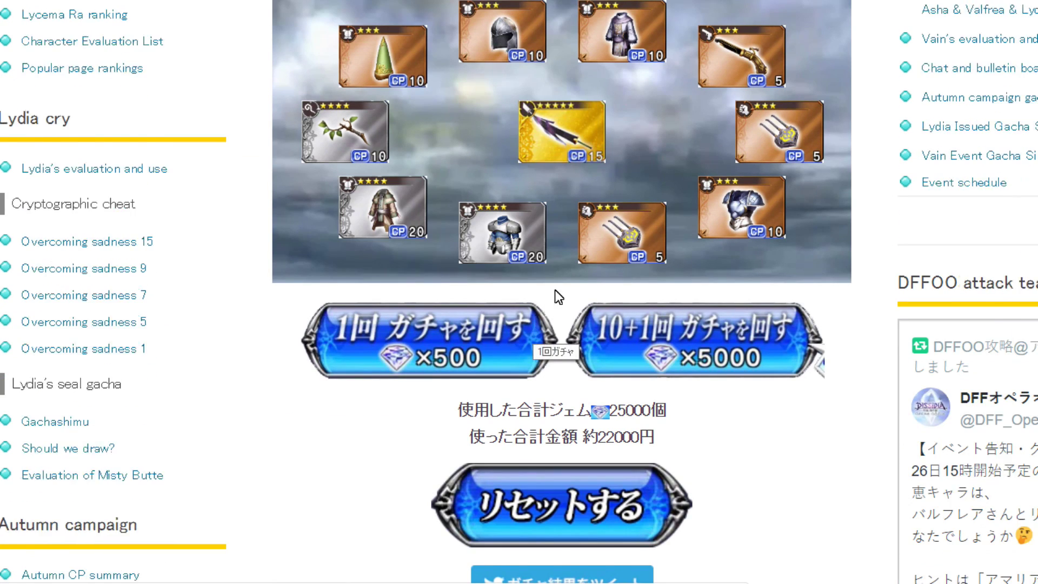
left_click(645, 343)
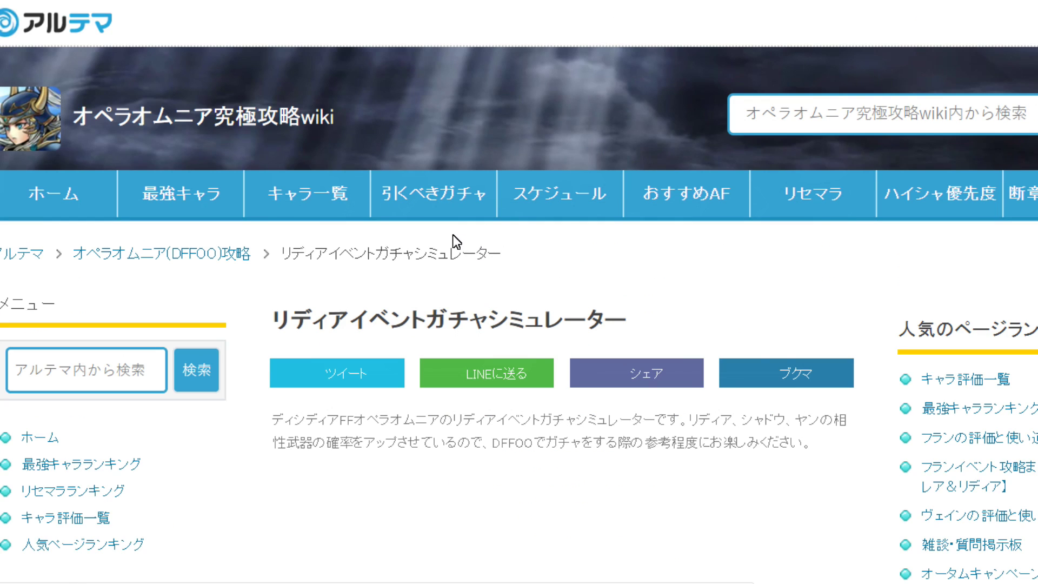
scroll(418, 232, "down", 5)
scroll(418, 233, "down", 3)
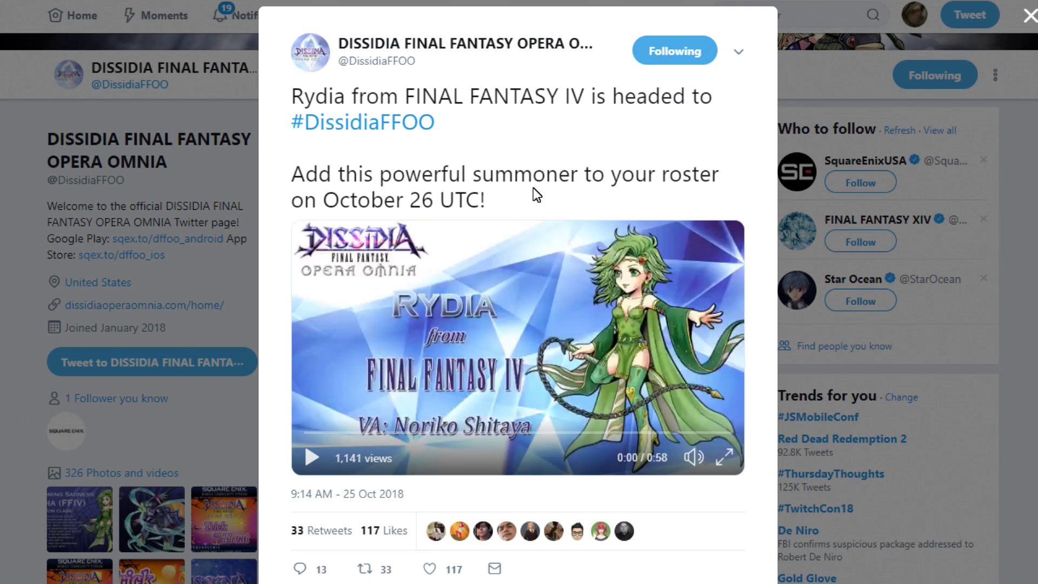
Step: Play the Rydia announcement video in the official DISSIDIA FINAL FANTASY OPERA OMNIA tweet on Twitter
mouse_move(690, 450)
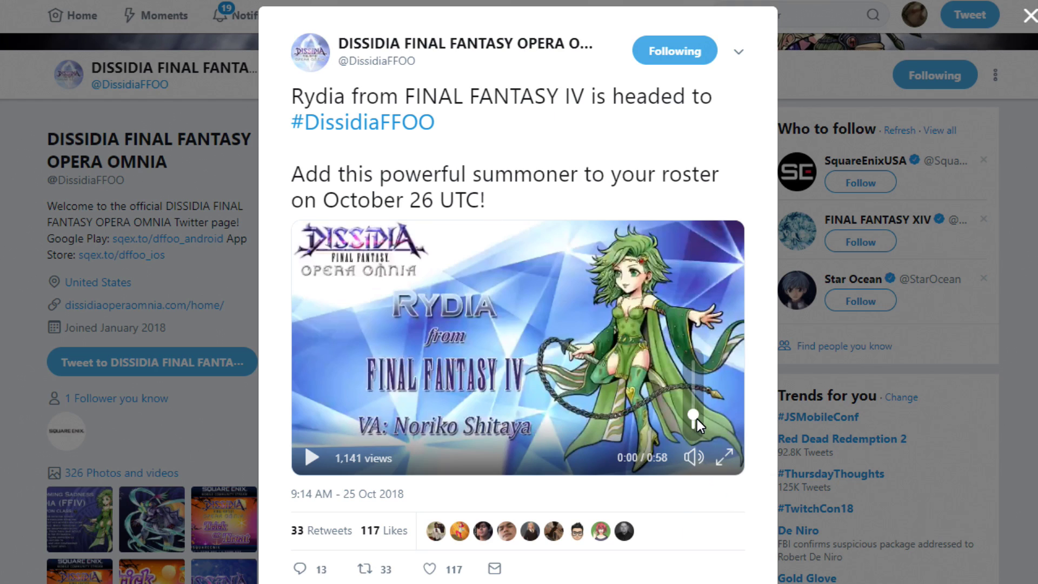
left_click(308, 455)
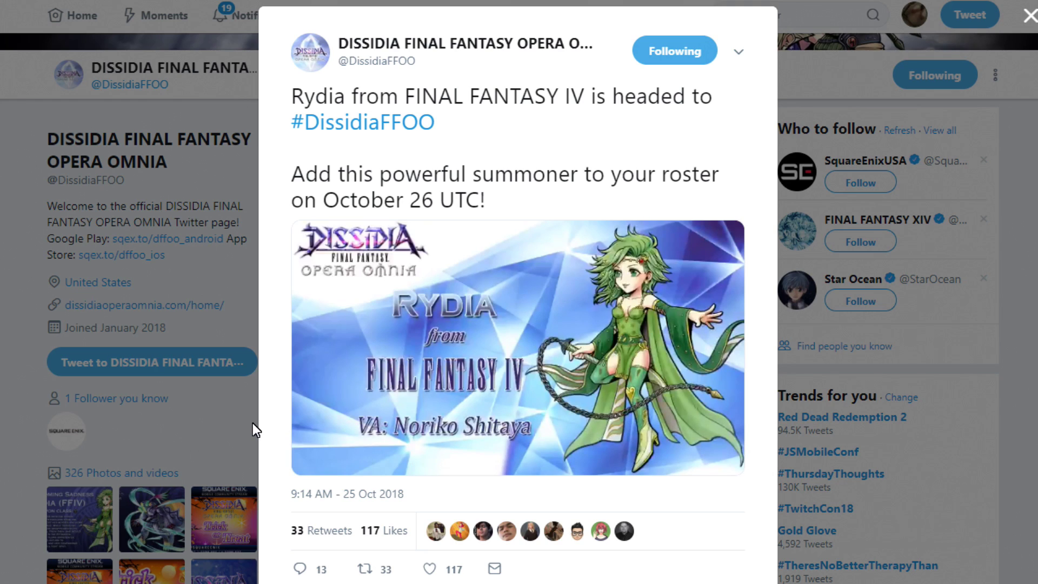